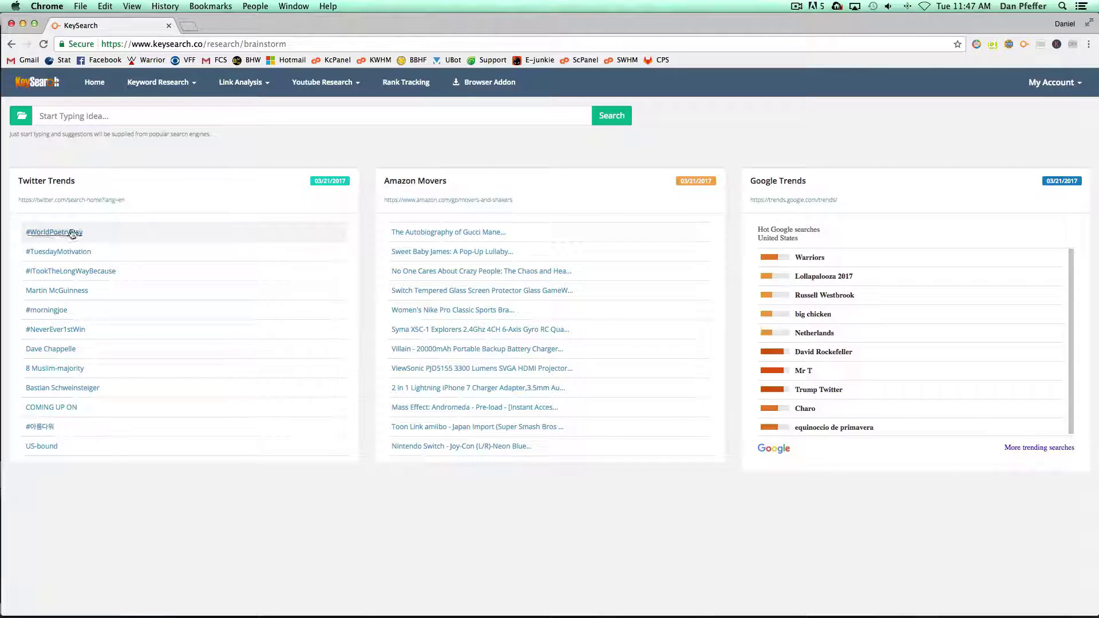
- Scroll through the Twitter Trends list to find the #WorldPoetryDay trend
scroll(150, 264, down, 3)
scroll(150, 264, down, 10)
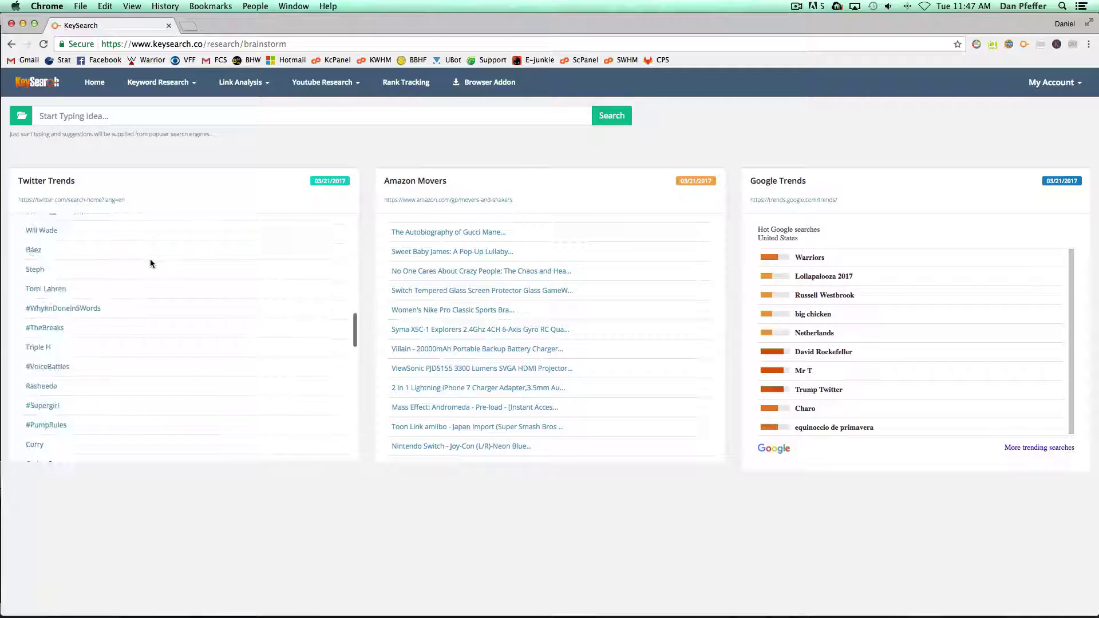
scroll(150, 259, up, 15)
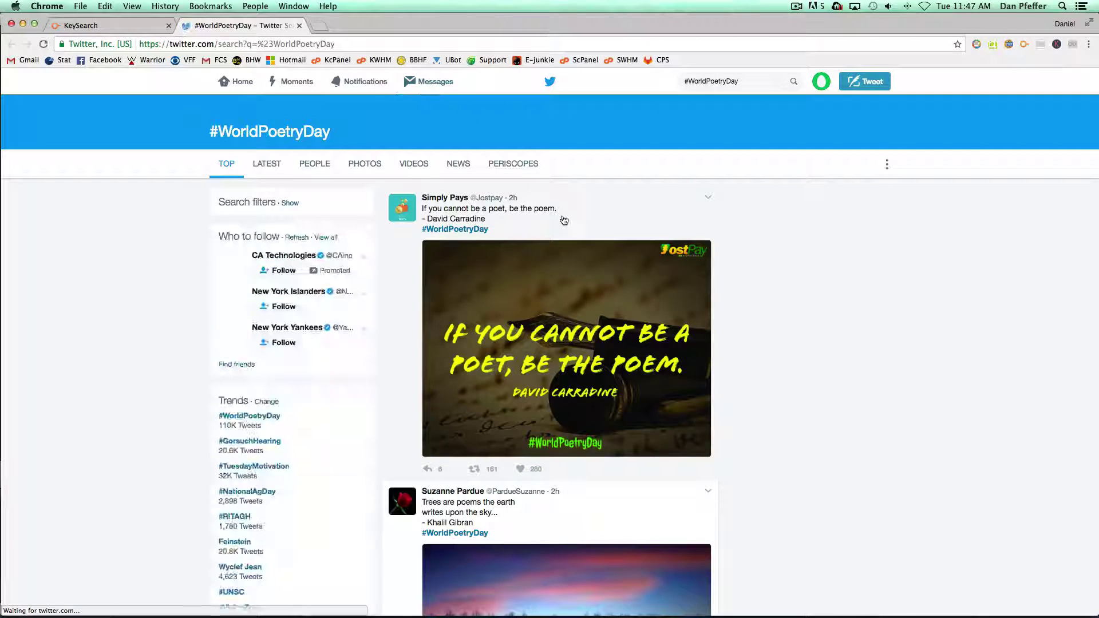
- Skim the #WorldPoetryDay Twitter results, then close that tab to return to KeySearch
scroll(409, 241, down, 10)
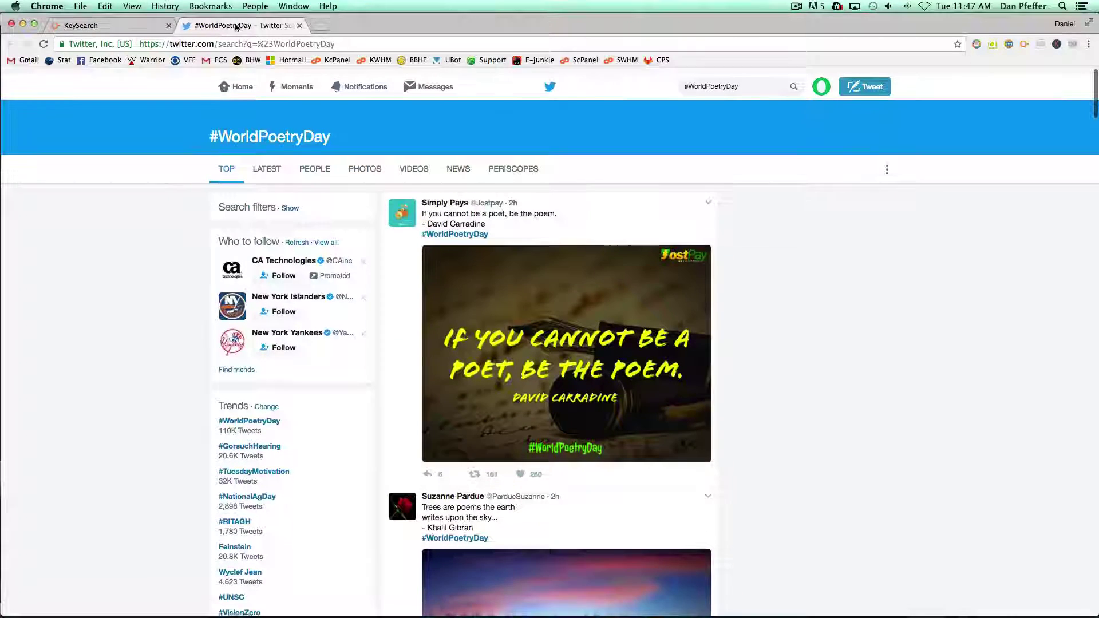
click(299, 25)
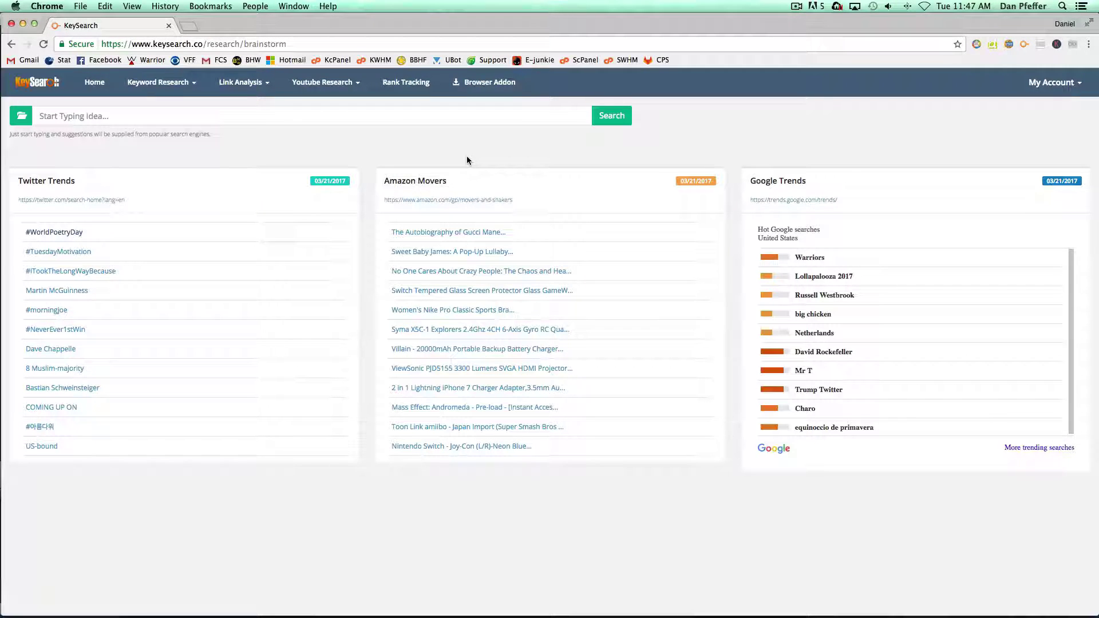
- Open the amazon.com Movers & Shakers page linked under the Amazon Movers panel
scroll(604, 249, down, 3)
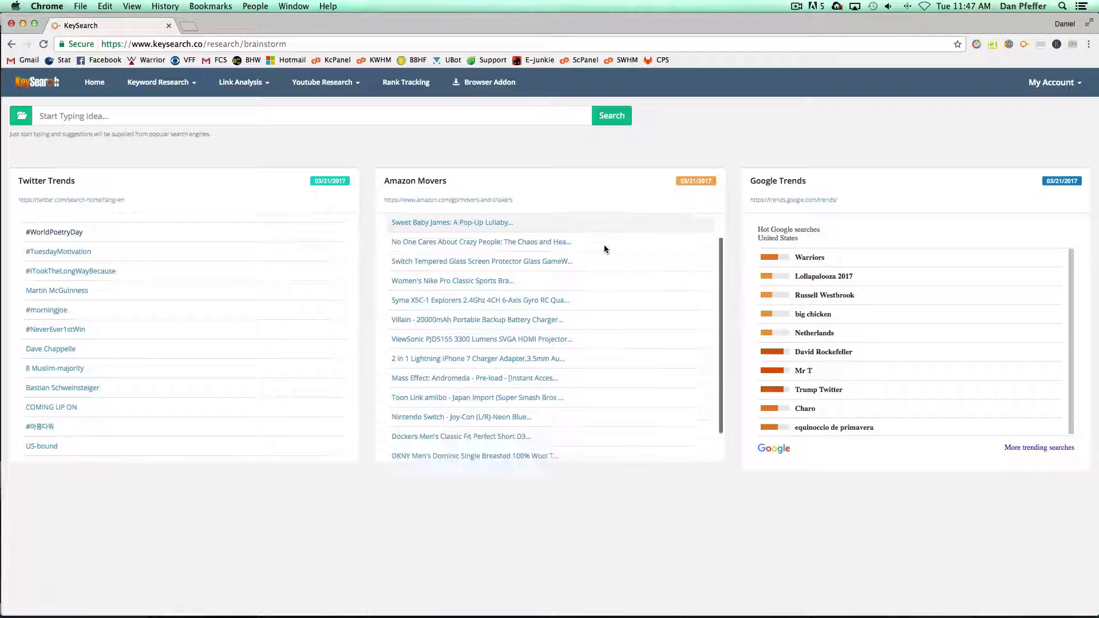
scroll(604, 249, up, 3)
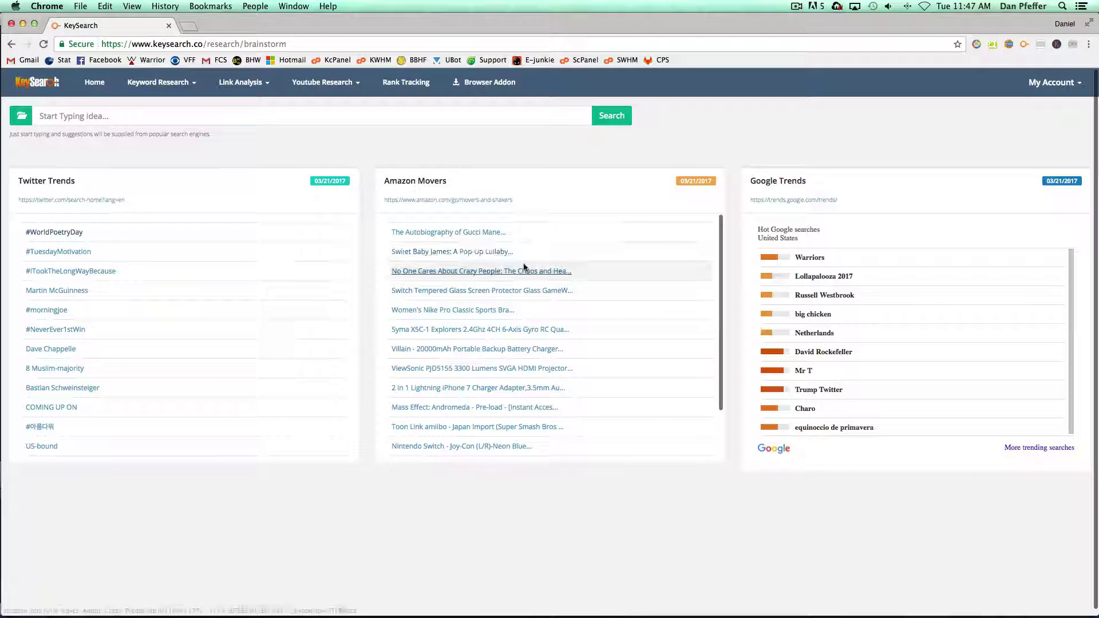
scroll(575, 346, down, 2)
scroll(567, 330, up, 3)
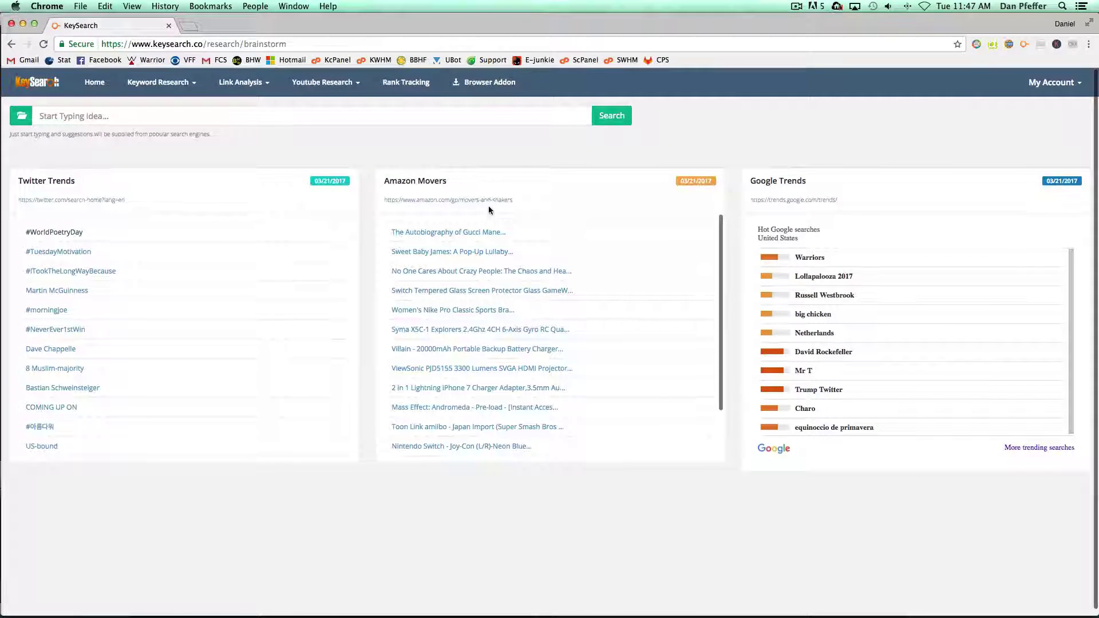
click(489, 205)
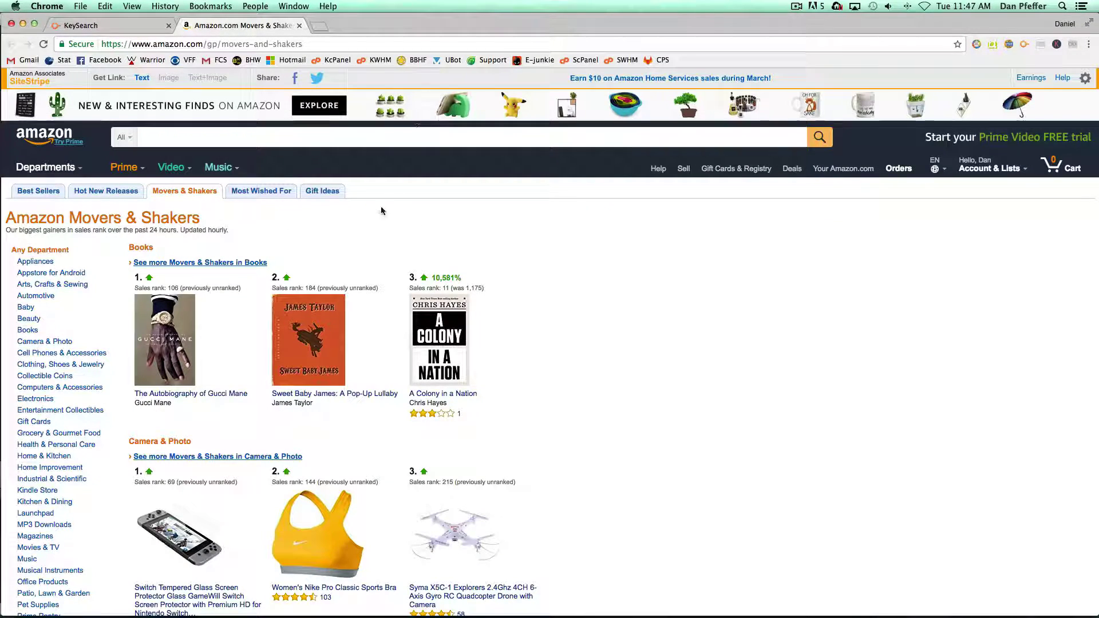
- Open the full Camera & Photo Movers & Shakers list on Amazon
scroll(380, 209, down, 5)
scroll(263, 179, down, 1)
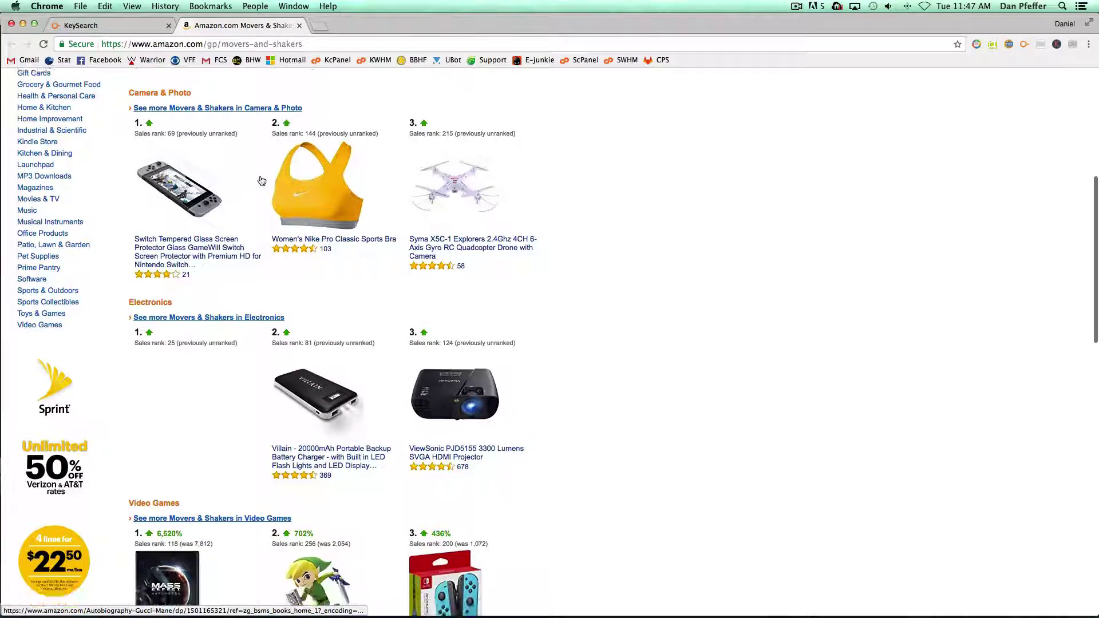
scroll(246, 169, up, 2)
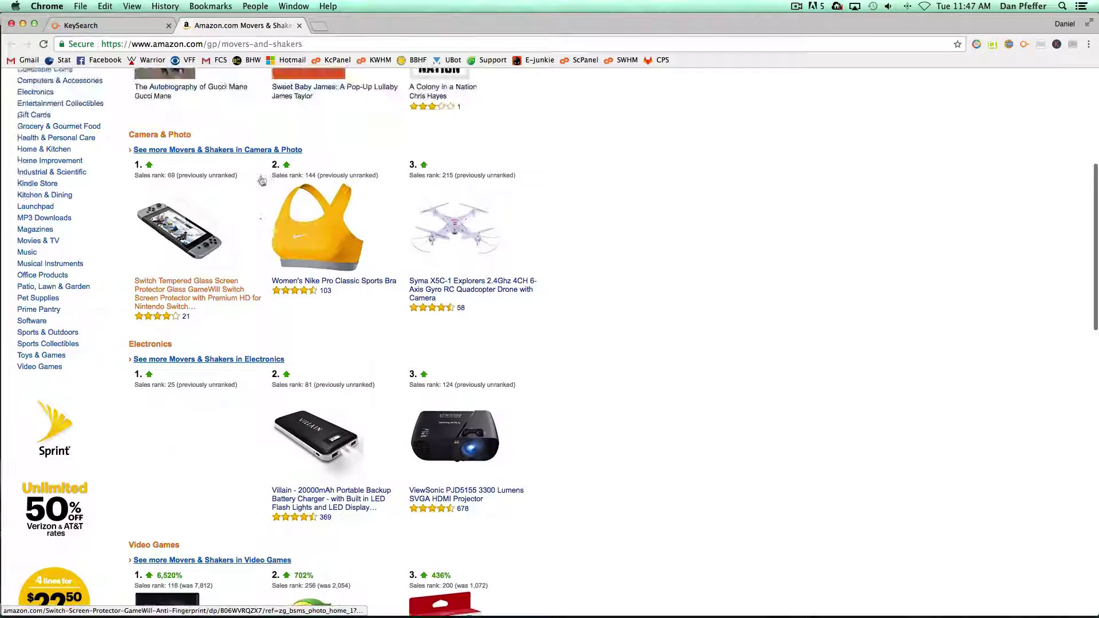
click(224, 153)
- Look over the Camera & Photo movers, then close the Amazon tab
scroll(475, 292, down, 15)
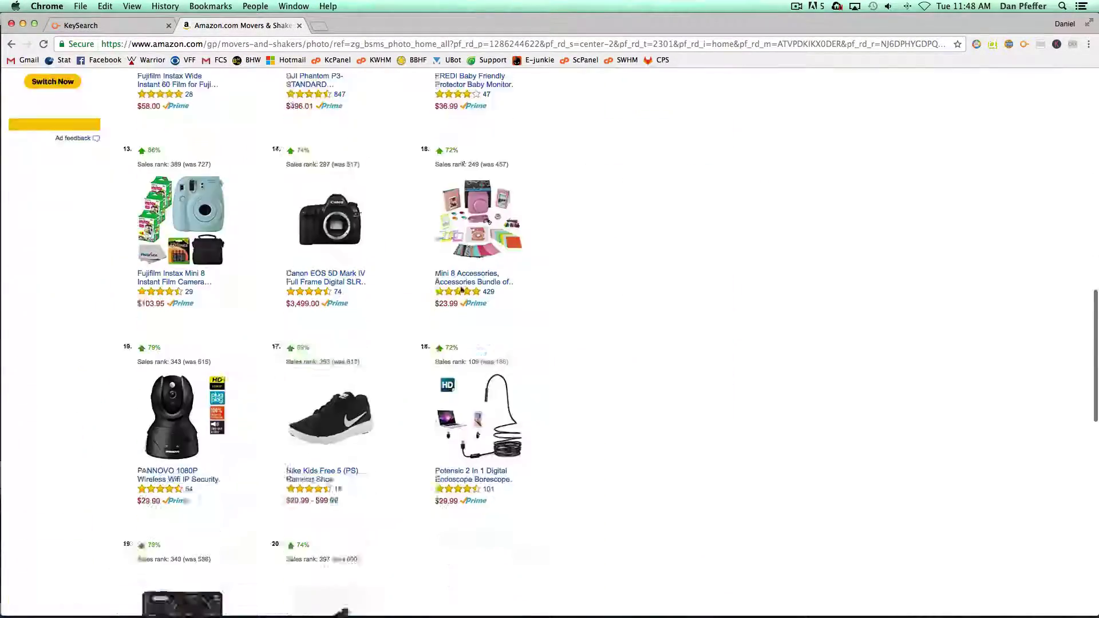
scroll(461, 290, up, 15)
click(299, 25)
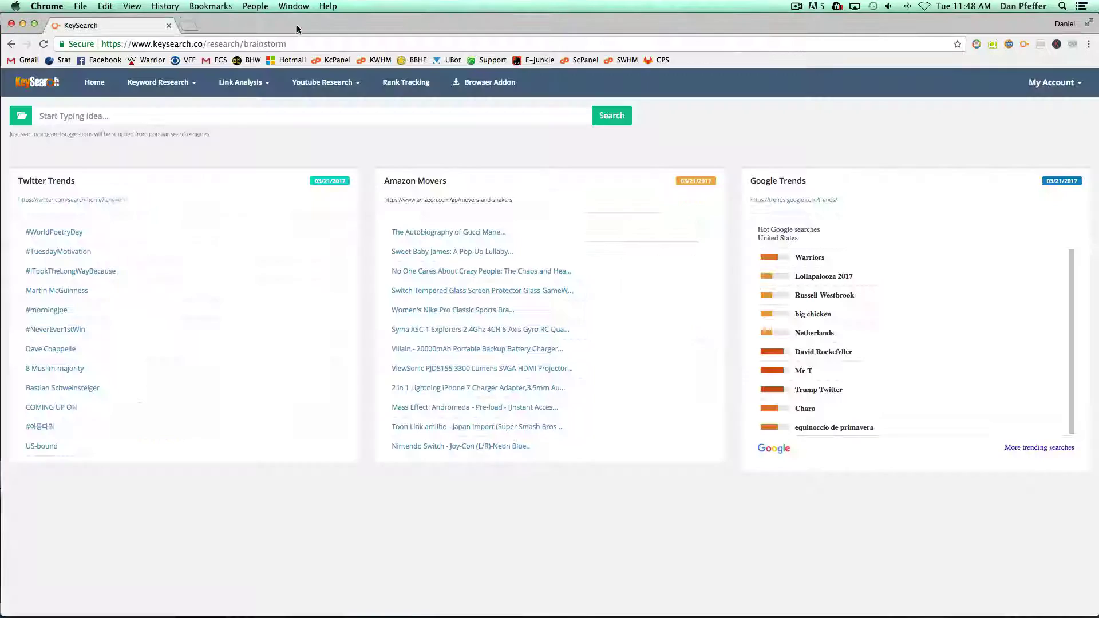
- Review the Google Trends panel of hot US searches, led by Warriors and Lollapalooza 2017
scroll(571, 283, down, 3)
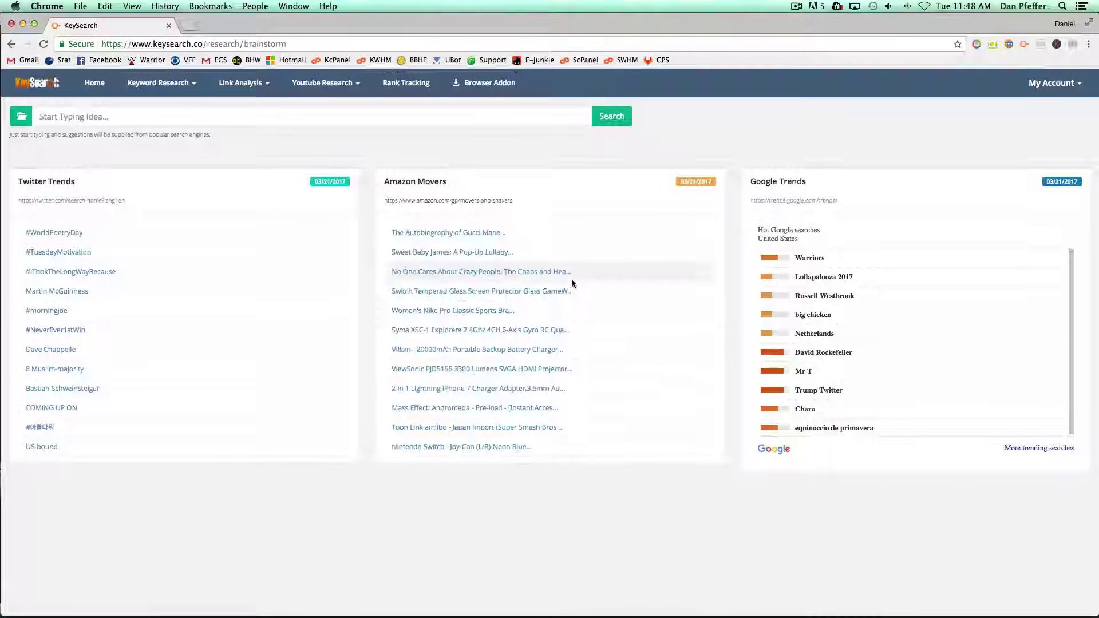
scroll(621, 241, down, 1)
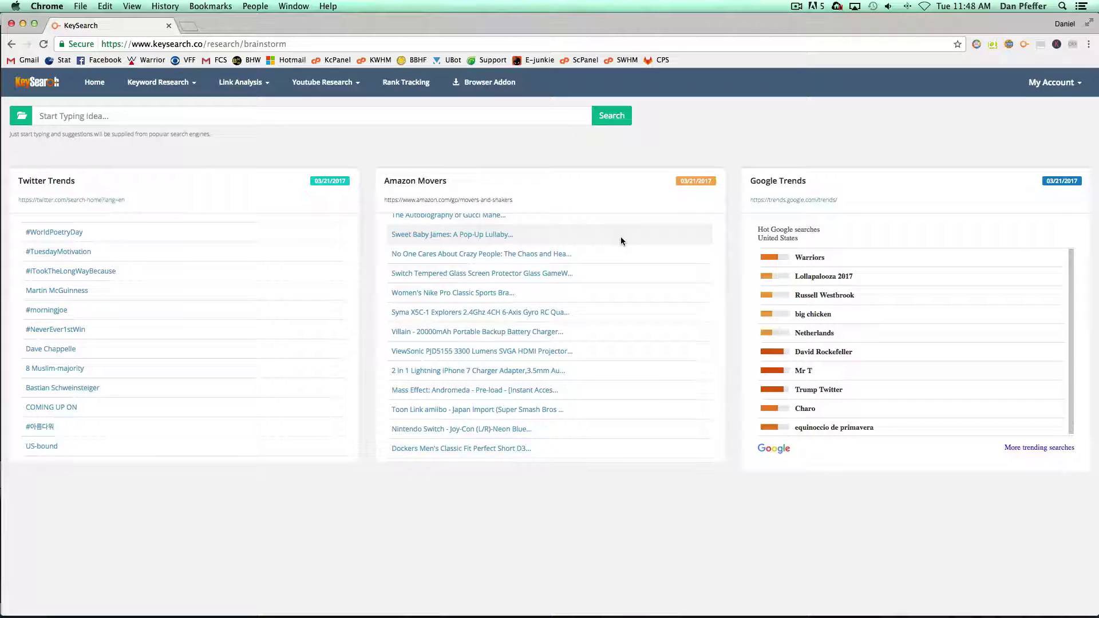
scroll(621, 241, down, 5)
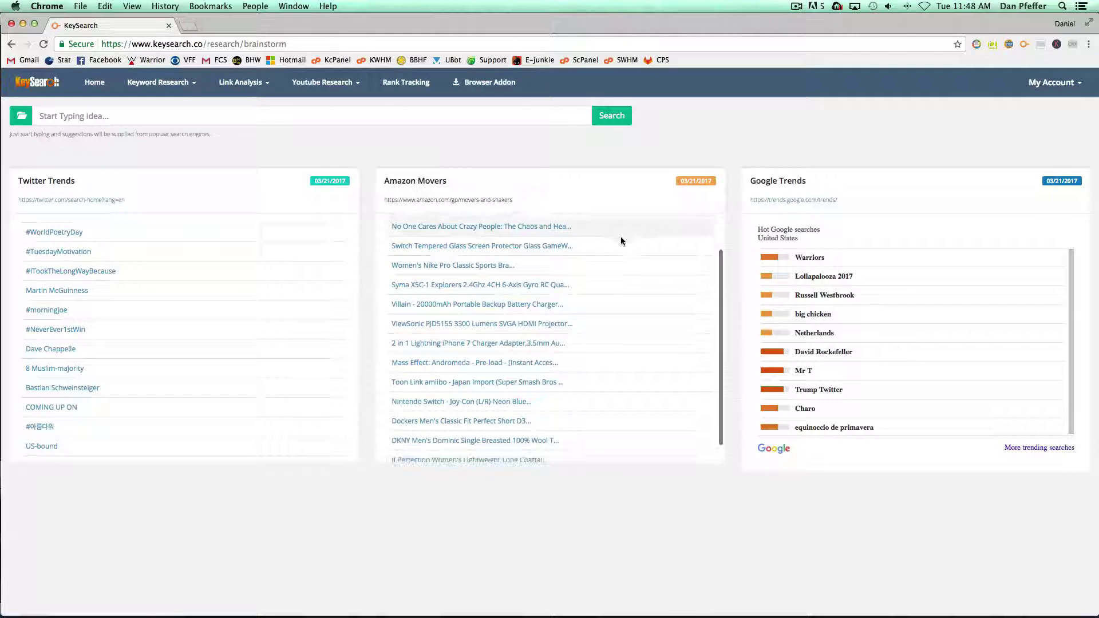
scroll(622, 240, up, 2)
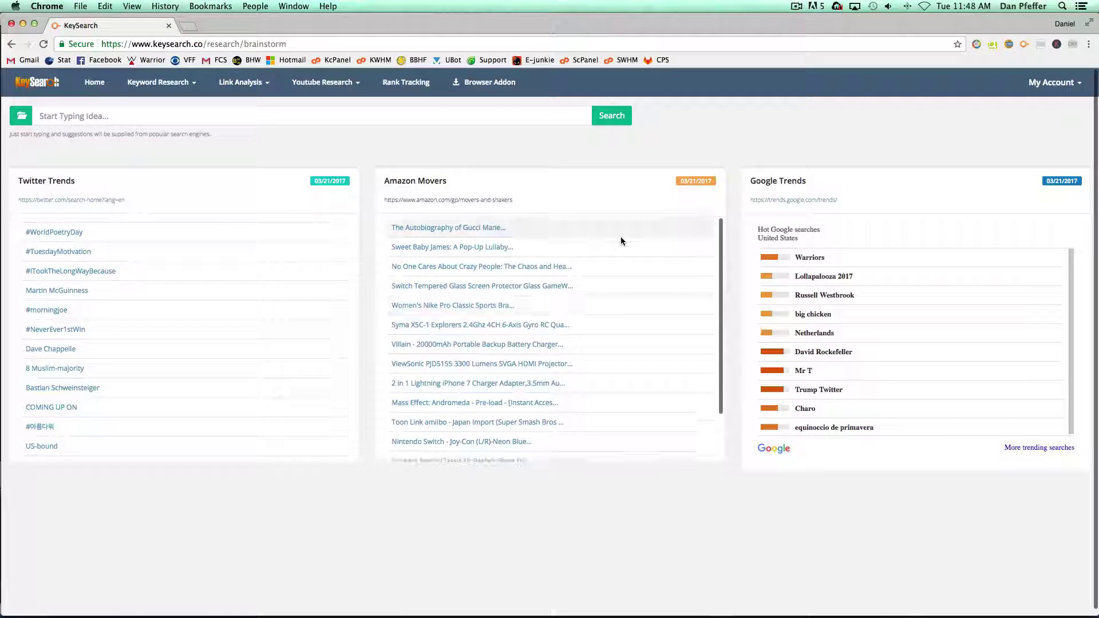
scroll(620, 240, up, 3)
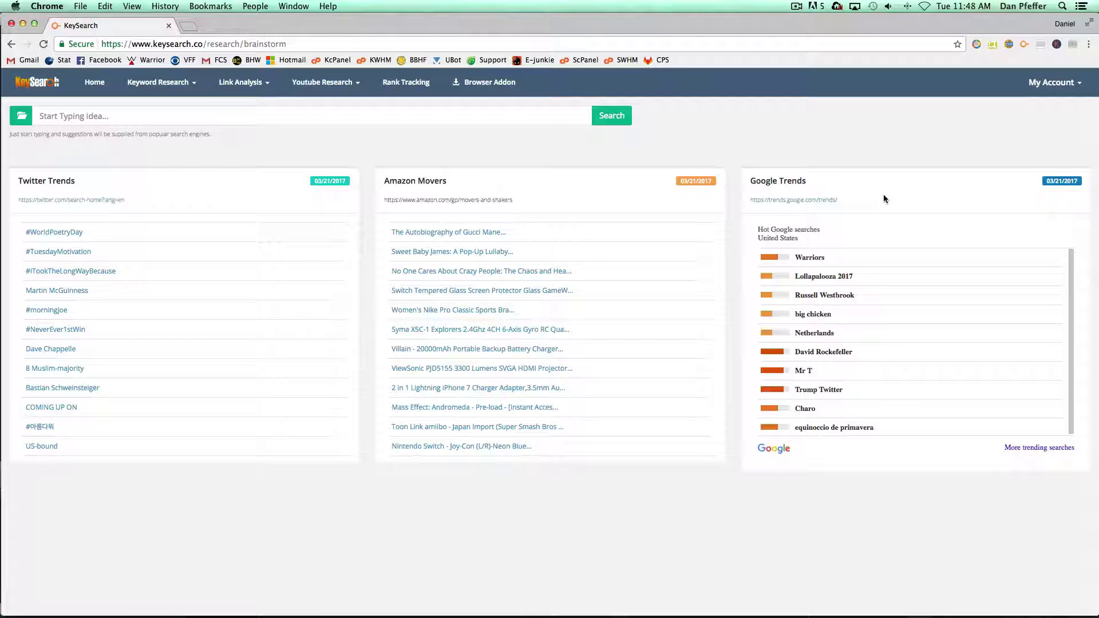
- Enter 'dog training' in the Start Typing Idea box to see suggestions, then trim it to 'dog'
click(124, 117)
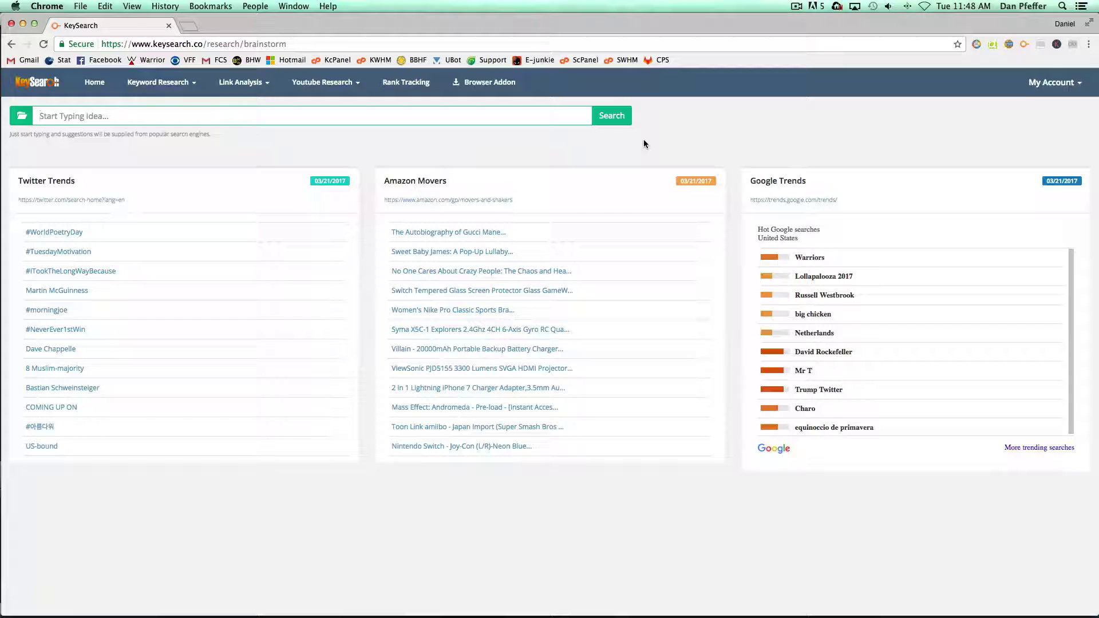
text(dog t)
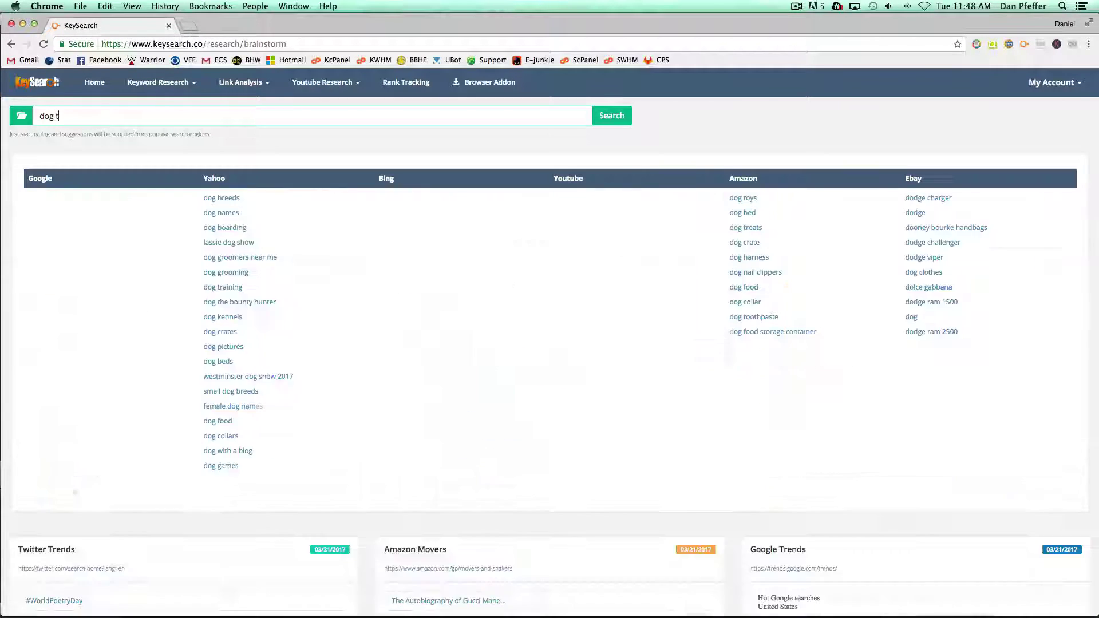
text(raining)
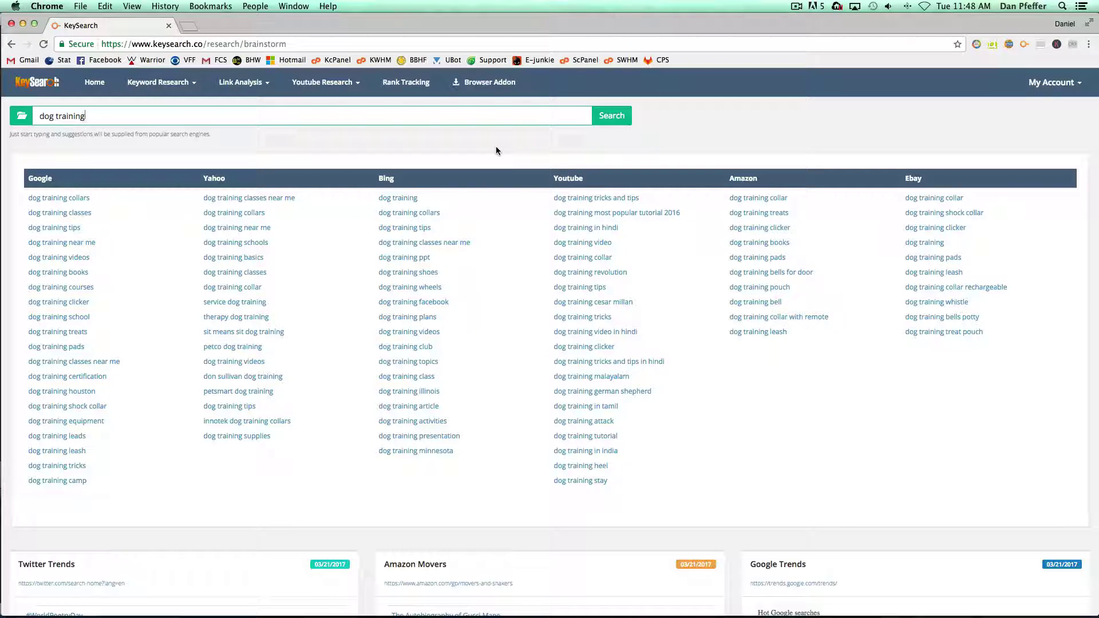
key(BackSpace)
key(BackSpace)
key(BackSpace)
key(BackSpace)
key(BackSpace)
key(BackSpace)
key(BackSpace)
key(BackSpace)
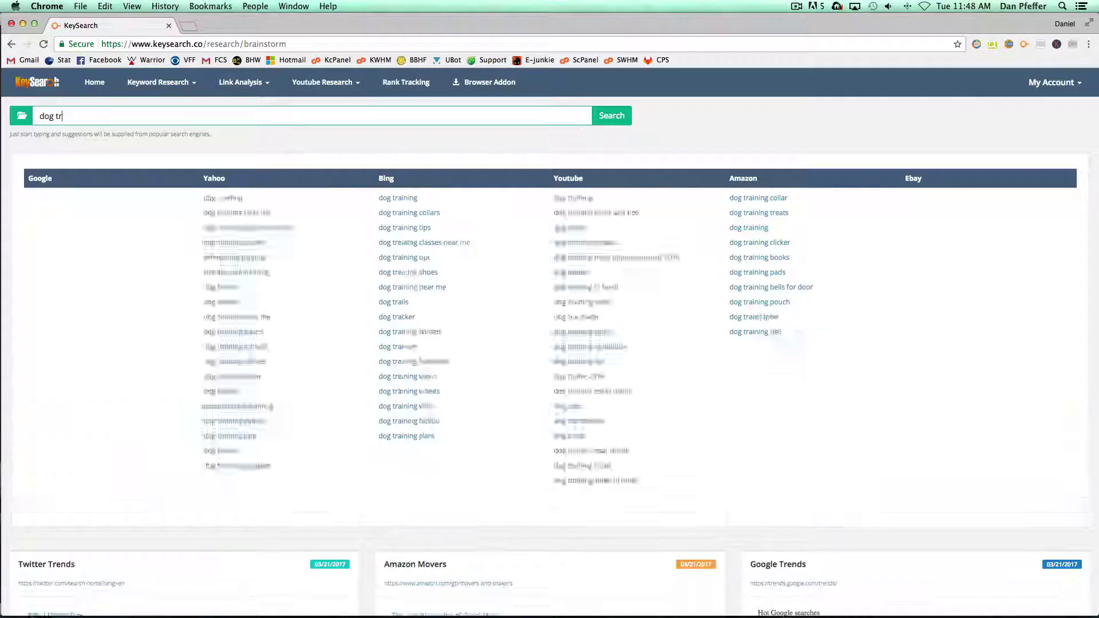
- Try 'cat training' and 'cnn', then settle on 'dog tricks' across all six engines
key(BackSpace)
key(BackSpace)
key(BackSpace)
key(BackSpace)
text(cat t)
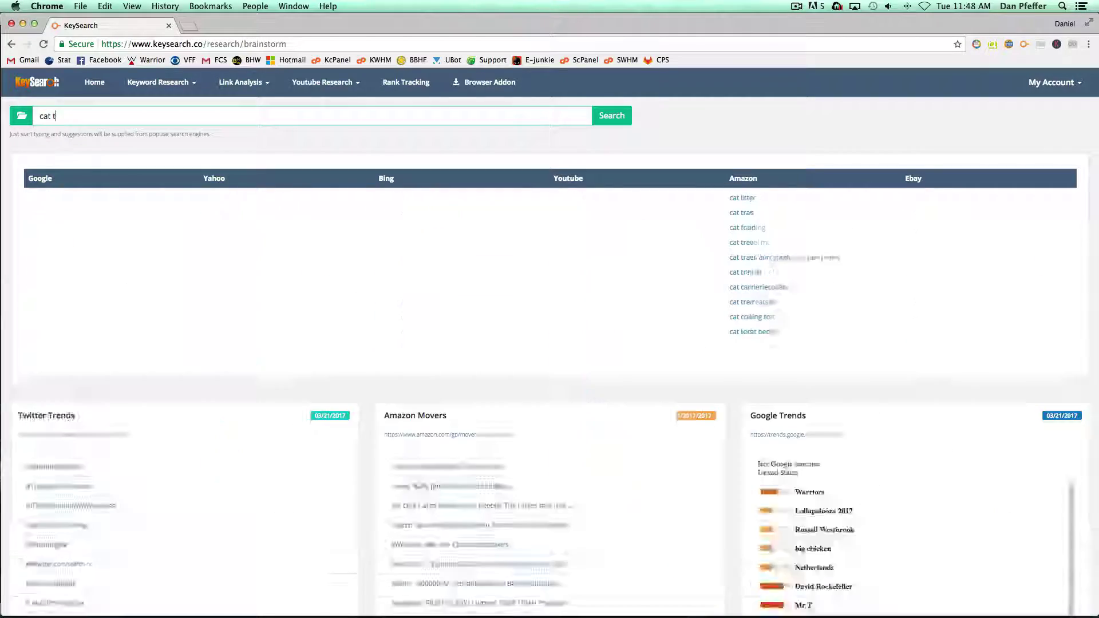
text(raining)
key(BackSpace)
key(BackSpace)
key(BackSpace)
key(BackSpace)
key(BackSpace)
key(BackSpace)
key(BackSpace)
key(BackSpace)
key(BackSpace)
key(BackSpace)
key(BackSpace)
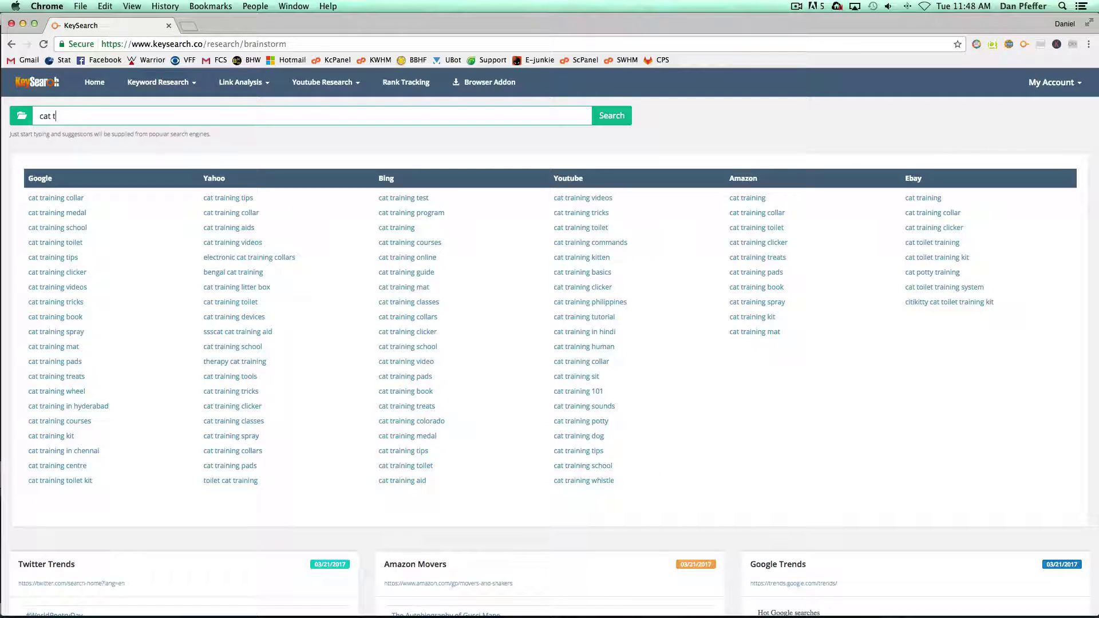
text(cnn)
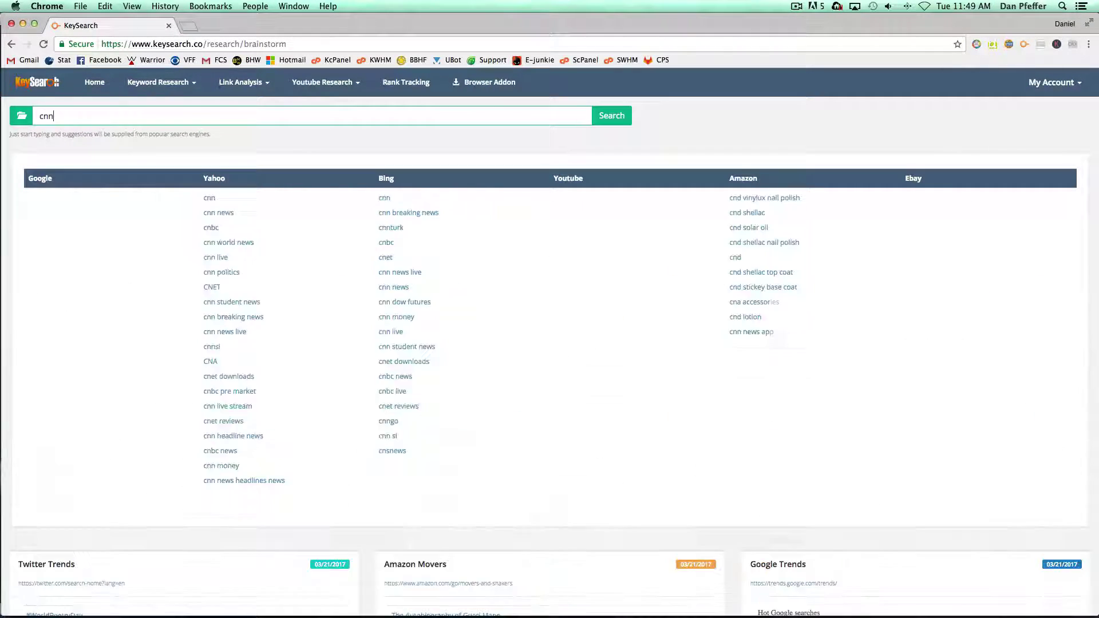
key(BackSpace)
key(BackSpace)
key(BackSpace)
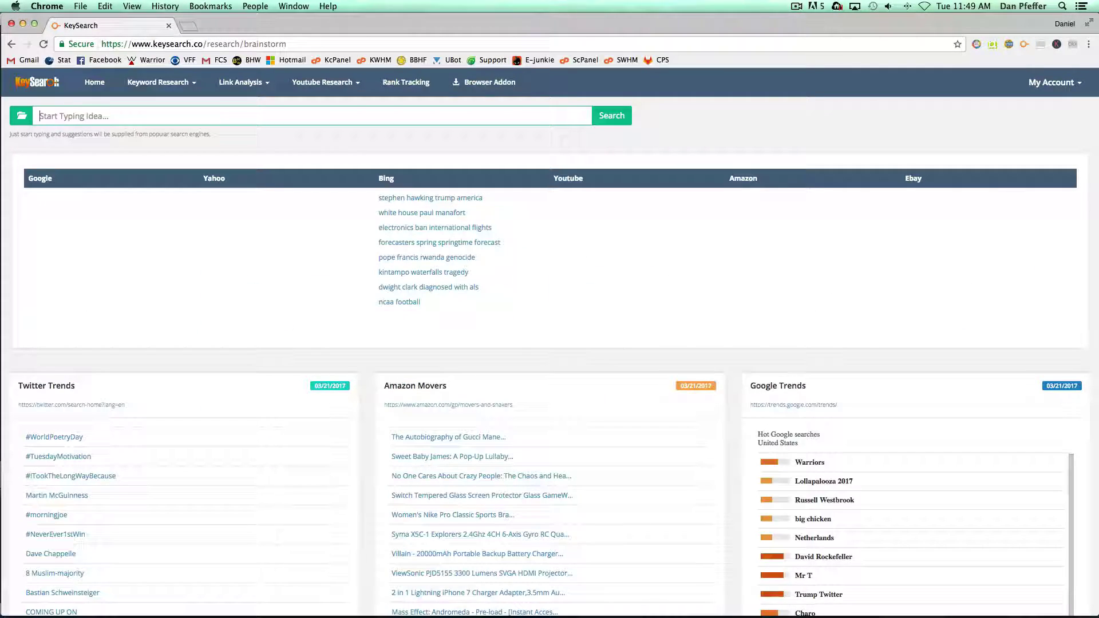
text(dog tricks)
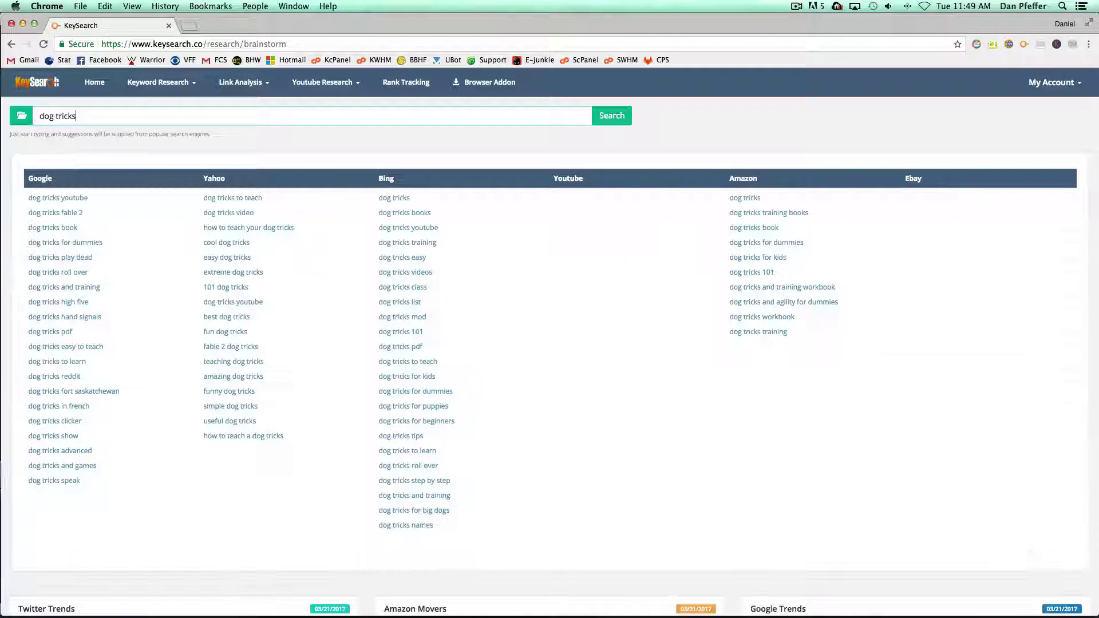
click(429, 244)
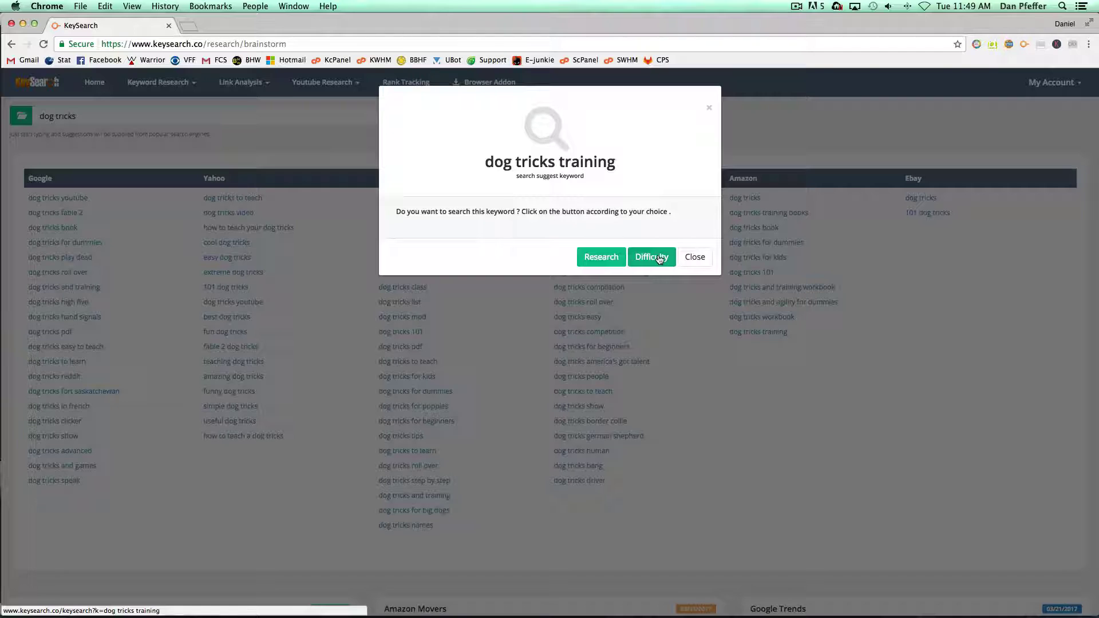
click(695, 259)
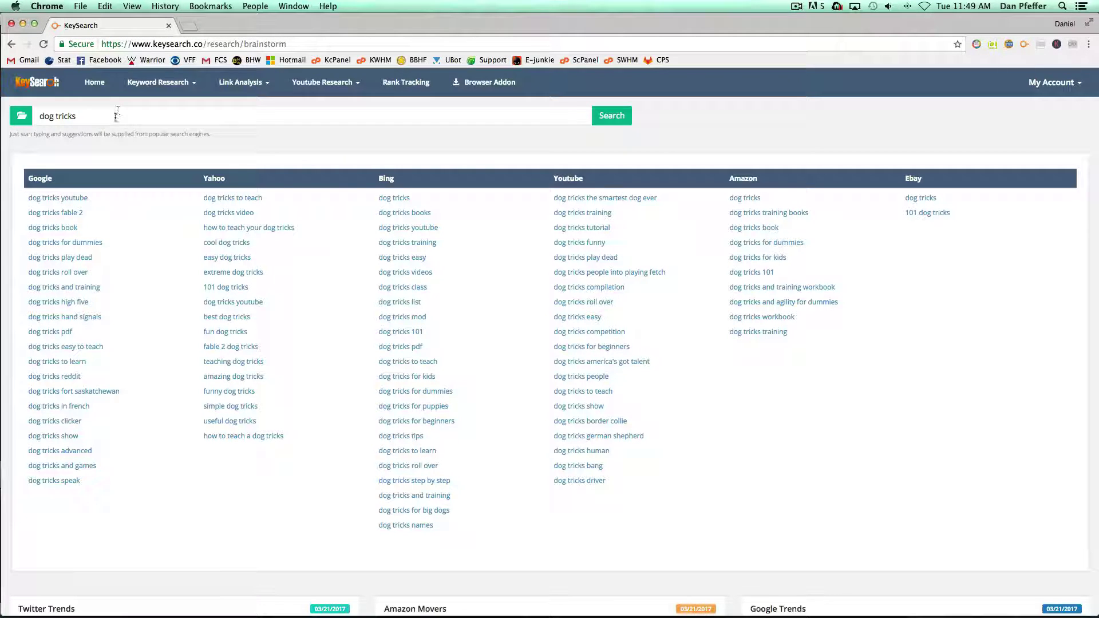
double_click(65, 117)
drag(111, 116, 25, 117)
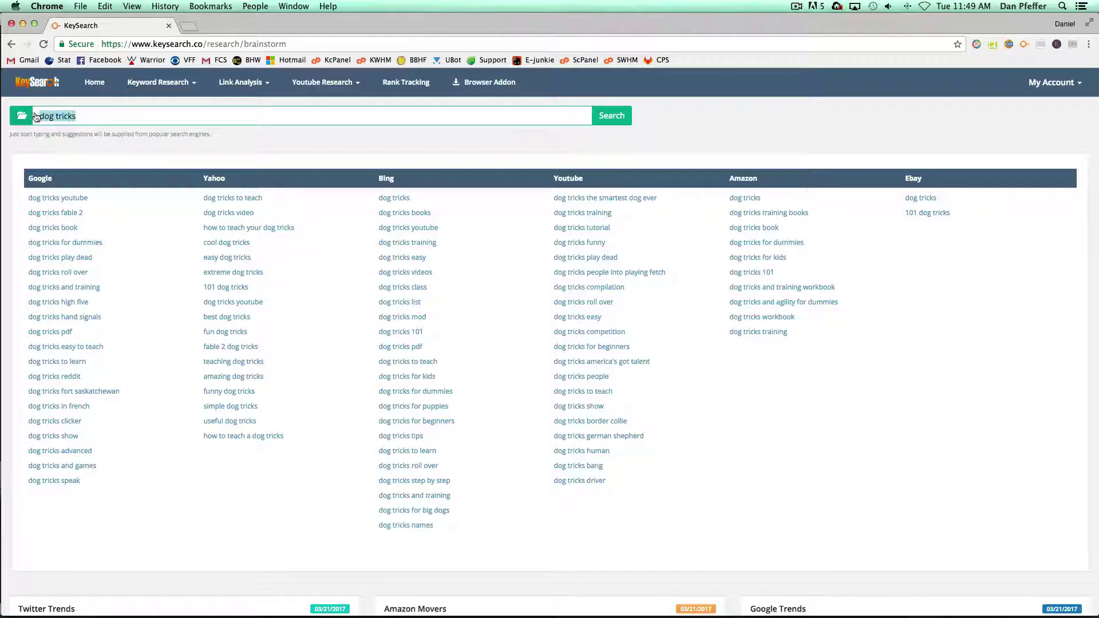
- Clear 'dog tricks' and reload 'dog training' from the Keysearch History list
key(BackSpace)
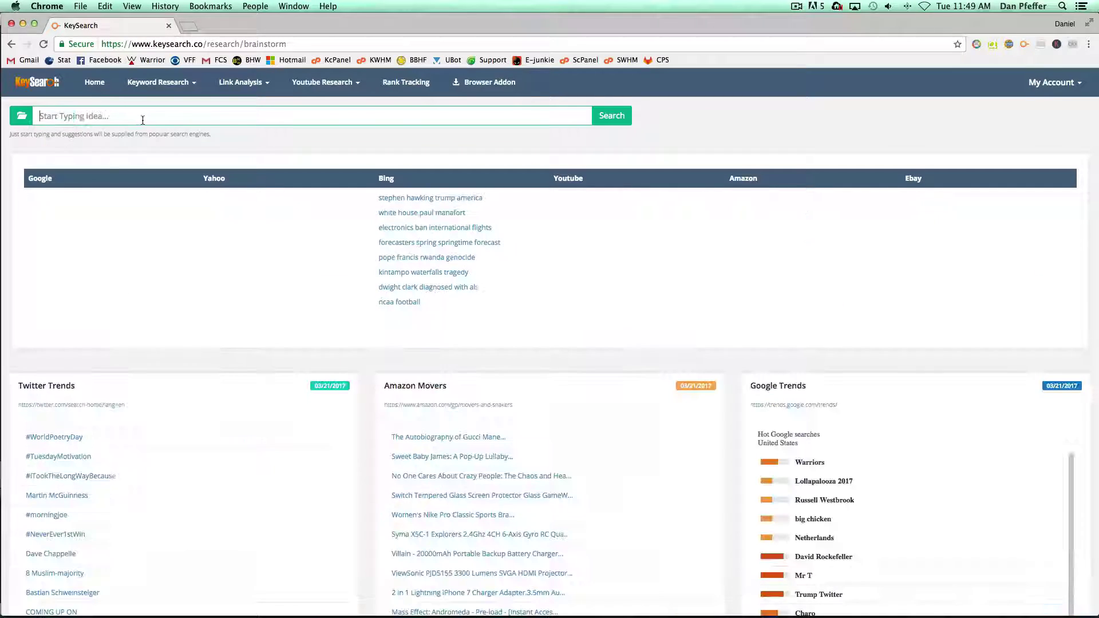
click(22, 116)
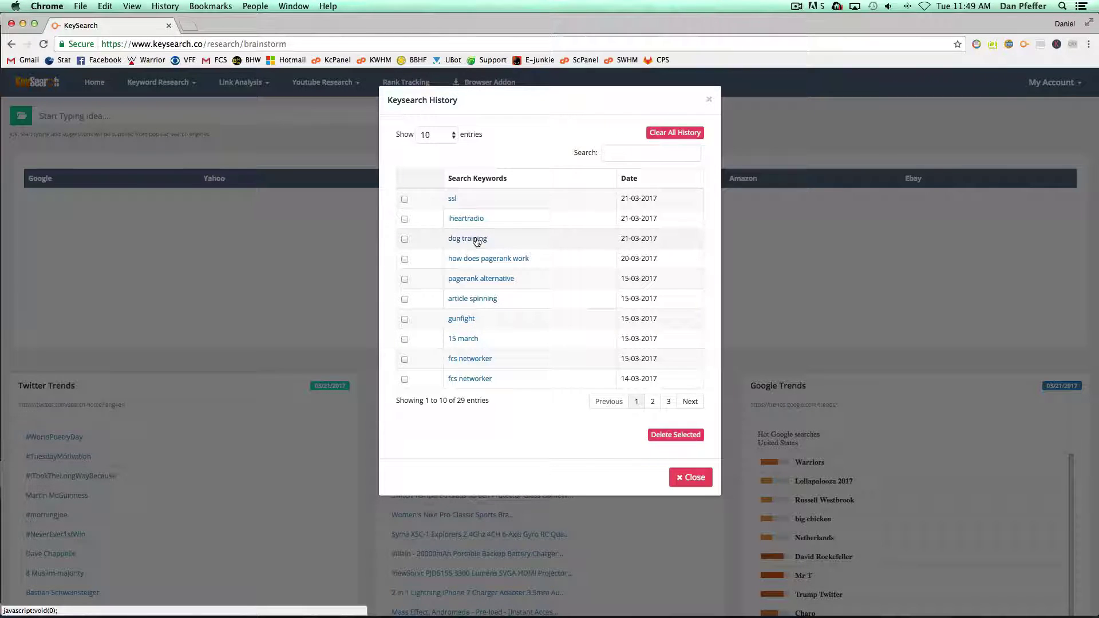
click(477, 239)
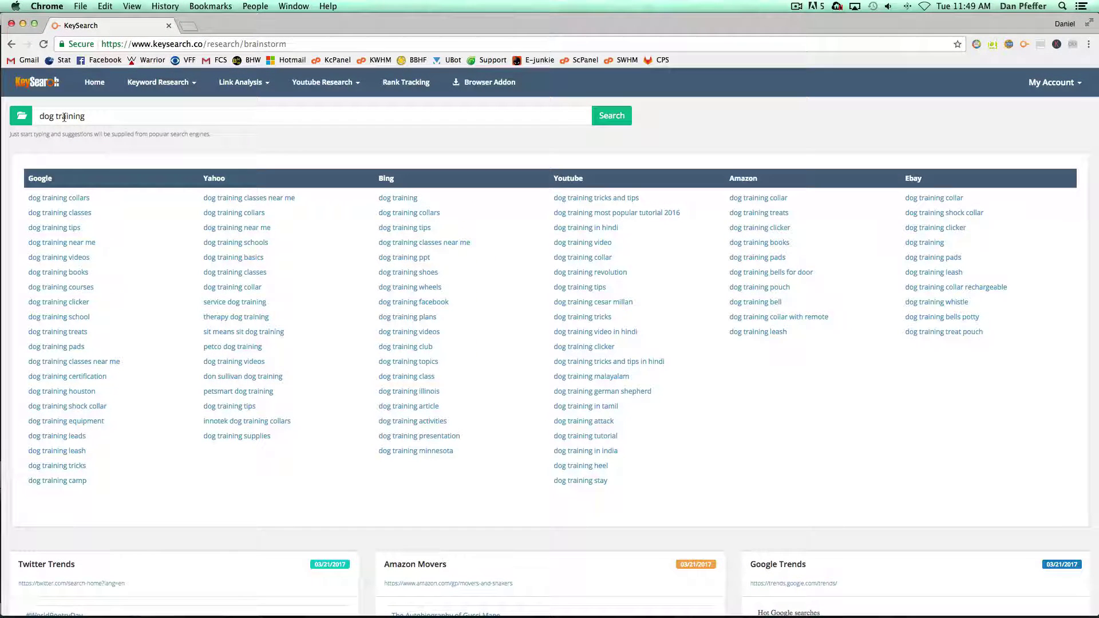